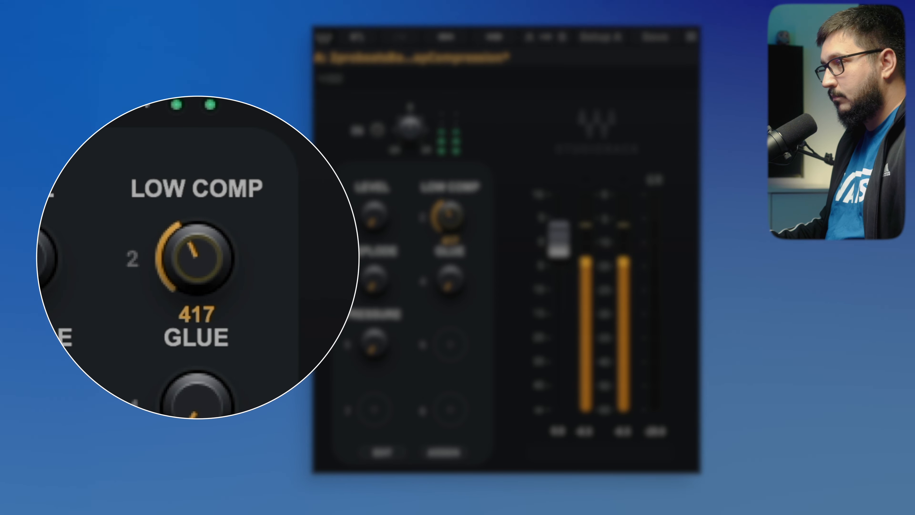
Audition the Explode, Glue and Pressure macros one at a time during playback, returning each to minimum.
drag(369, 287, 370, 265)
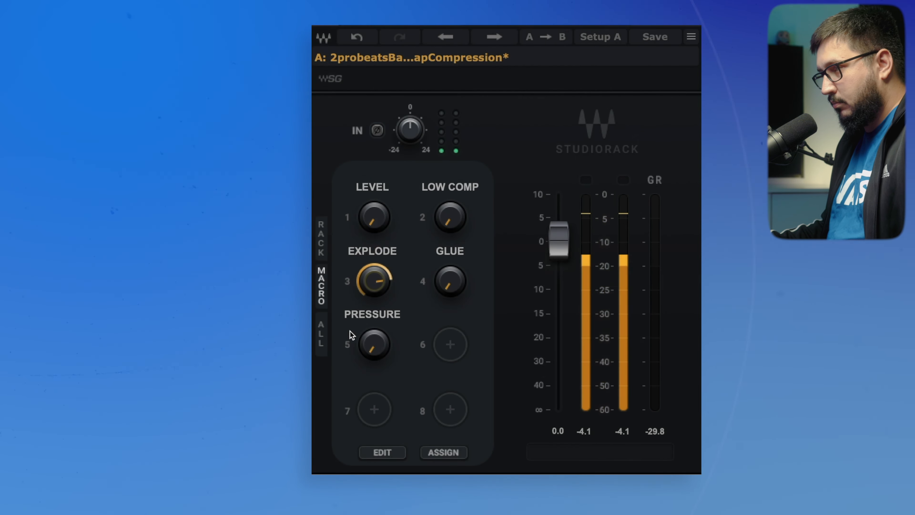
drag(450, 281, 450, 264)
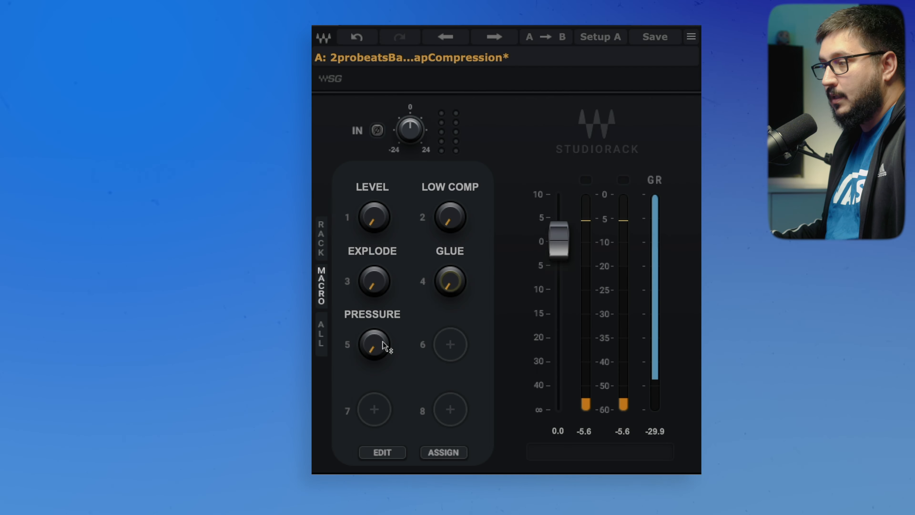
drag(380, 346, 376, 347)
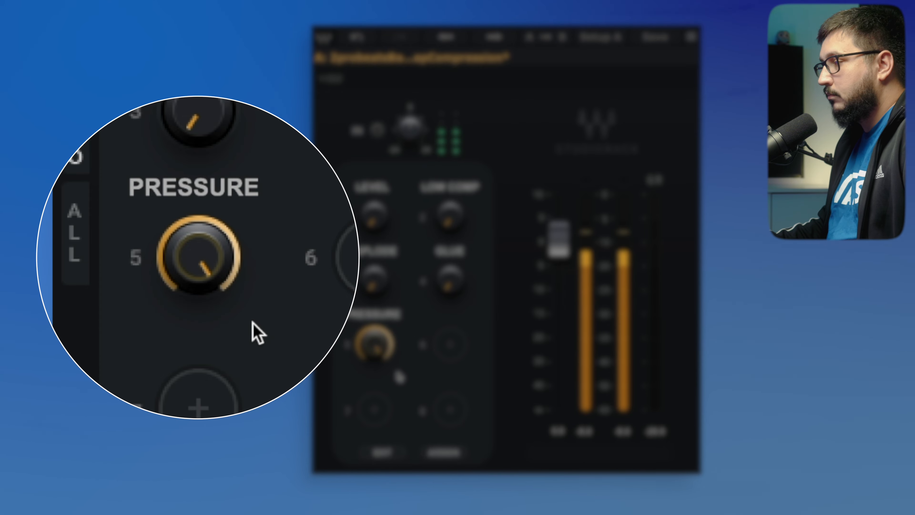
drag(375, 350, 375, 379)
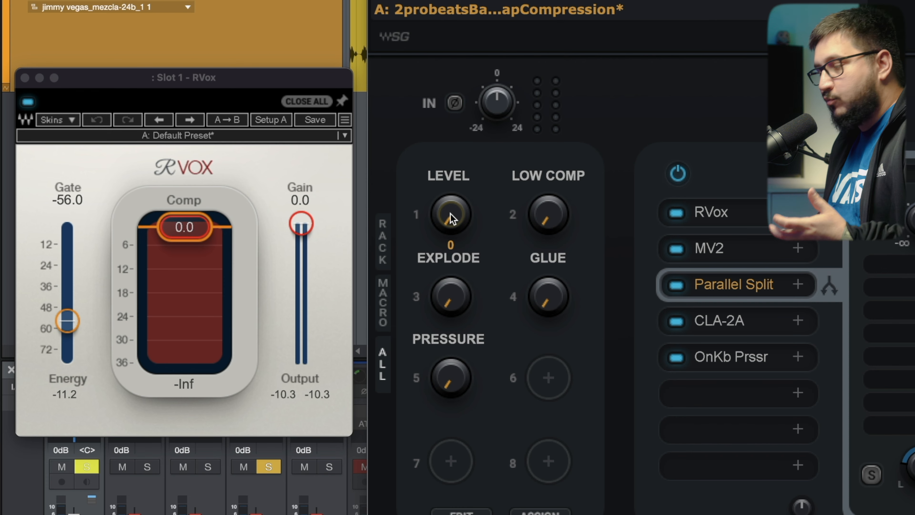
Raise the Level macro during playback to audition the RVox compression, and return it to 0.
mouse_move(448, 216)
mouse_down()
mouse_move(448, 126)
mouse_move(450, 215)
mouse_move(450, 194)
mouse_move(452, 207)
mouse_up()
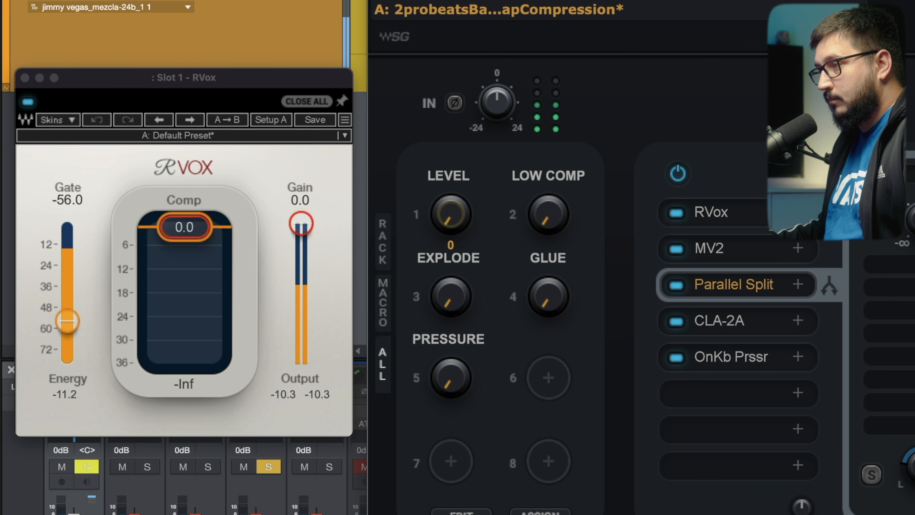
drag(451, 216, 452, 196)
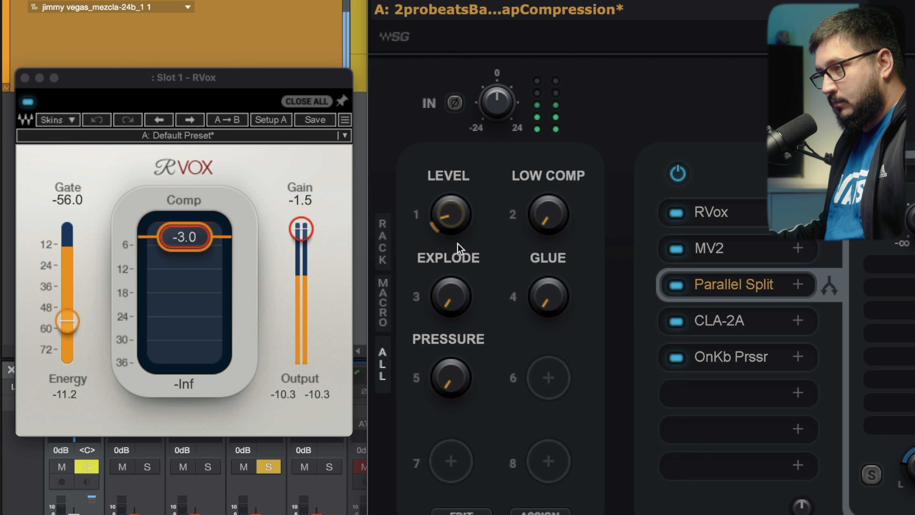
mouse_move(458, 248)
mouse_down()
mouse_move(459, 227)
mouse_move(447, 248)
mouse_move(450, 218)
mouse_move(447, 235)
mouse_up()
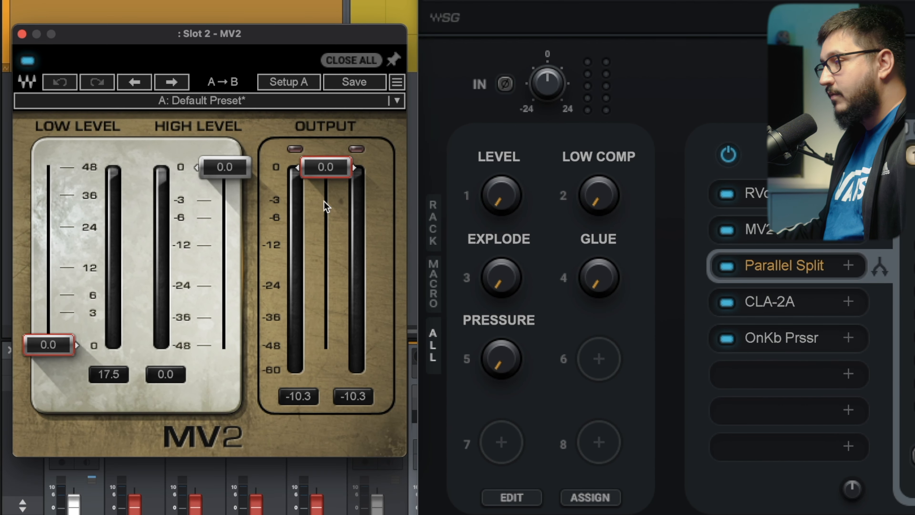
Turn the Low Comp macro fully up, compare MV2 bypassed and enabled during playback, and bring the macro back to minimum.
drag(595, 214, 594, 164)
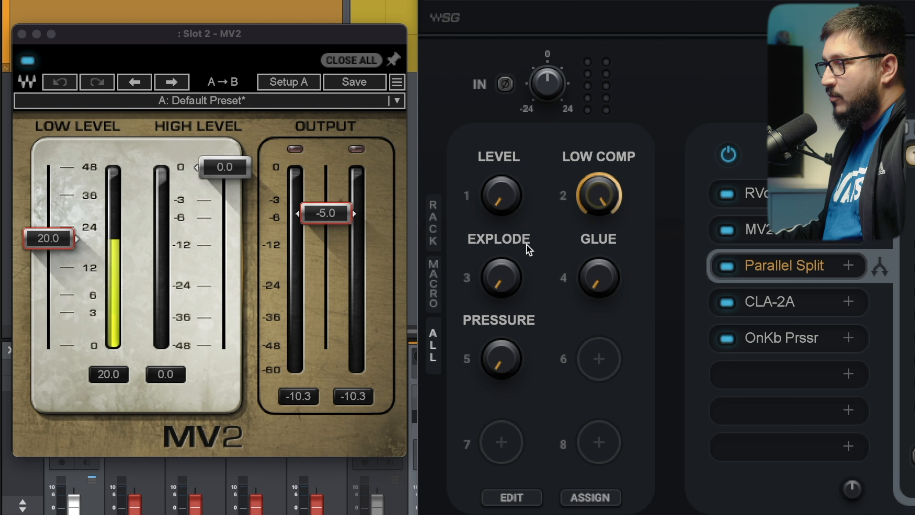
key(space)
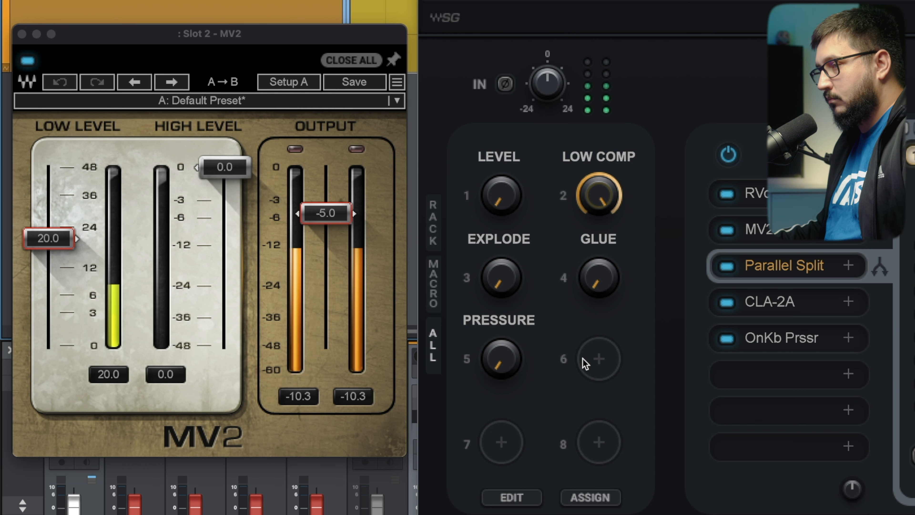
click(27, 62)
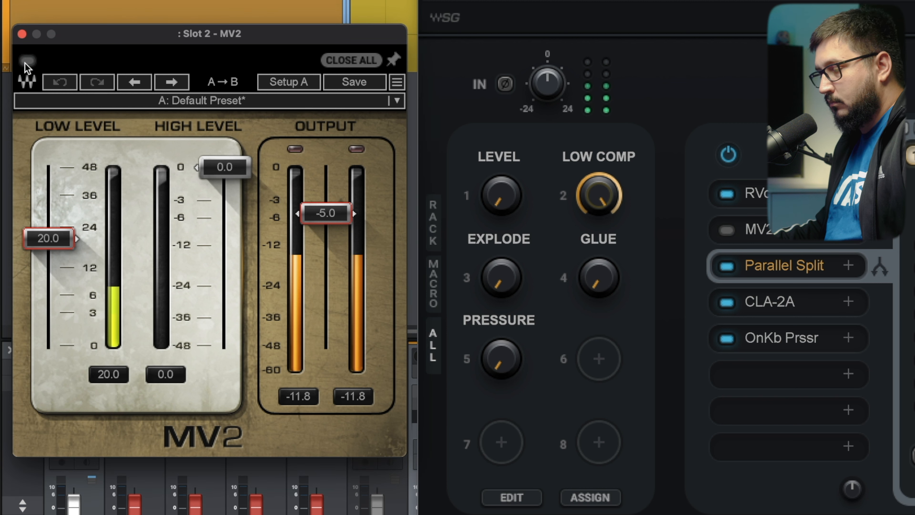
click(27, 61)
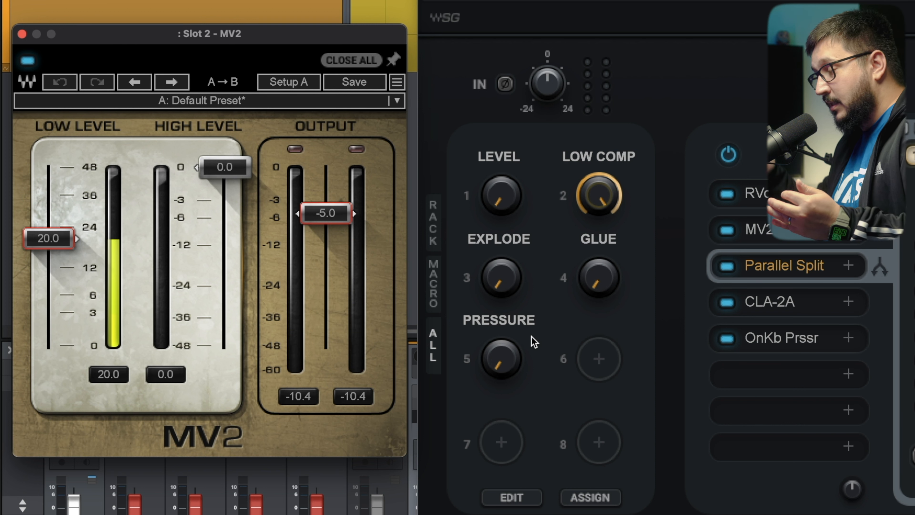
drag(599, 185, 599, 193)
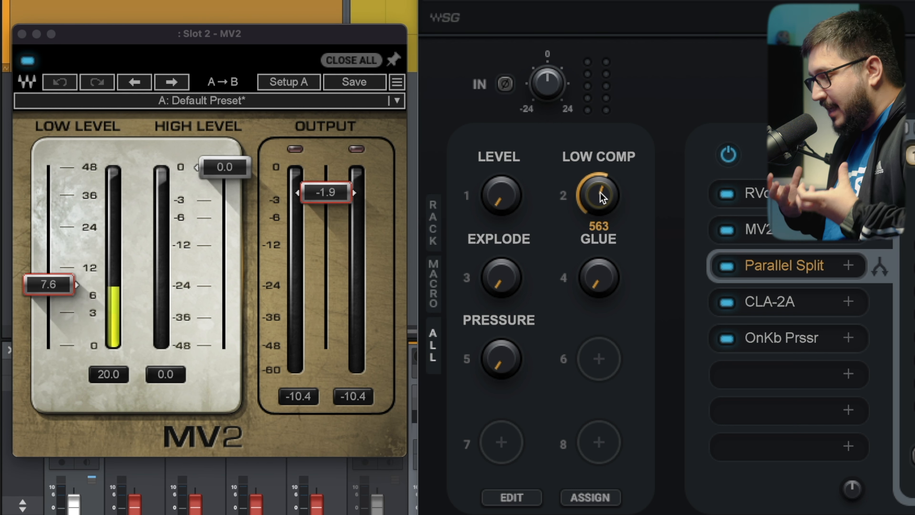
drag(600, 193, 600, 229)
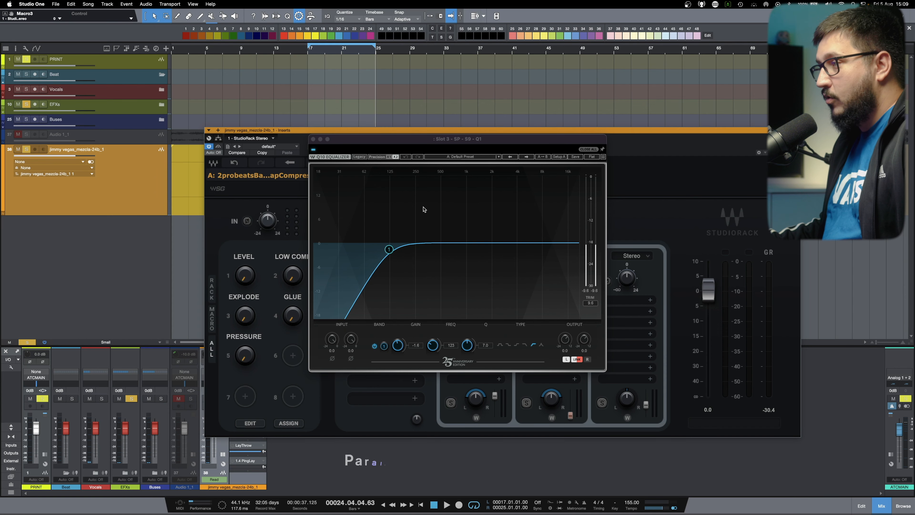
Examine the Q1 equalizer and Smack Attack settings in the second path of the Parallel Split.
drag(310, 141, 185, 160)
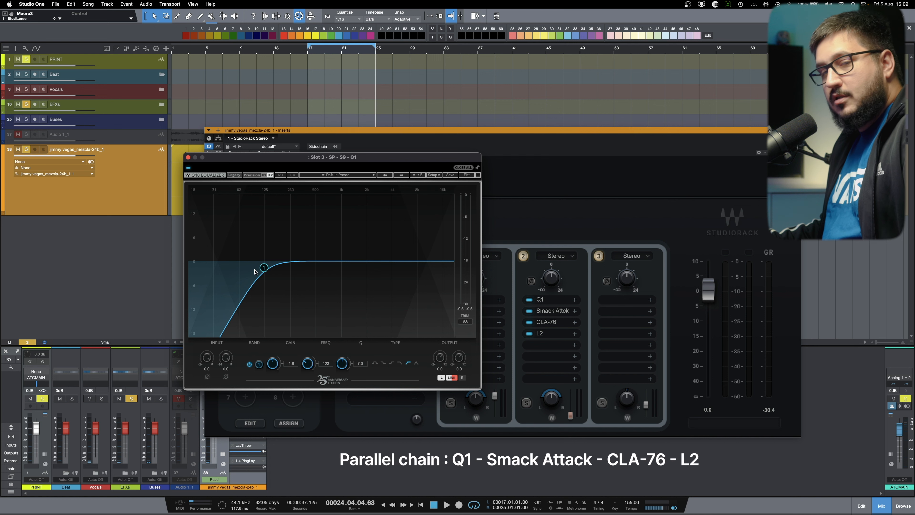
click(188, 157)
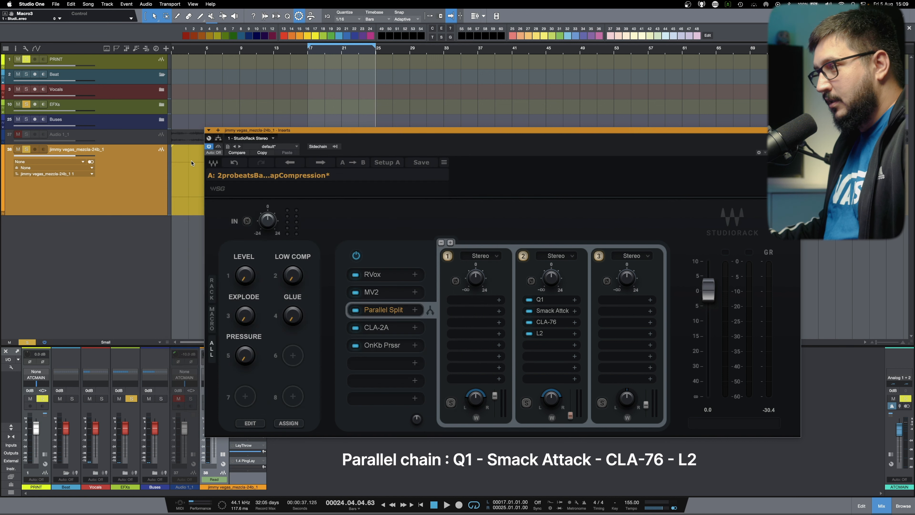
click(559, 310)
drag(265, 187, 106, 169)
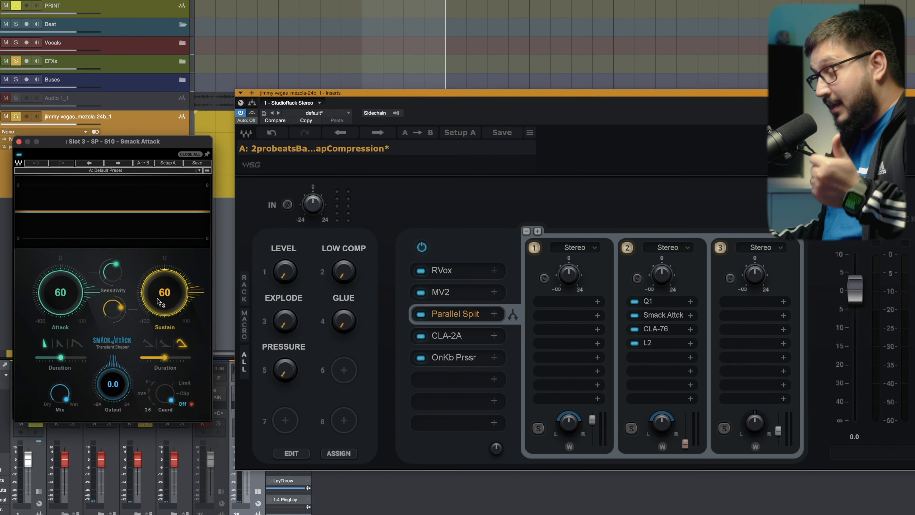
Examine the CLA-76 attack, release and ratio controls and the L2 limiter settings in the second parallel path.
click(667, 330)
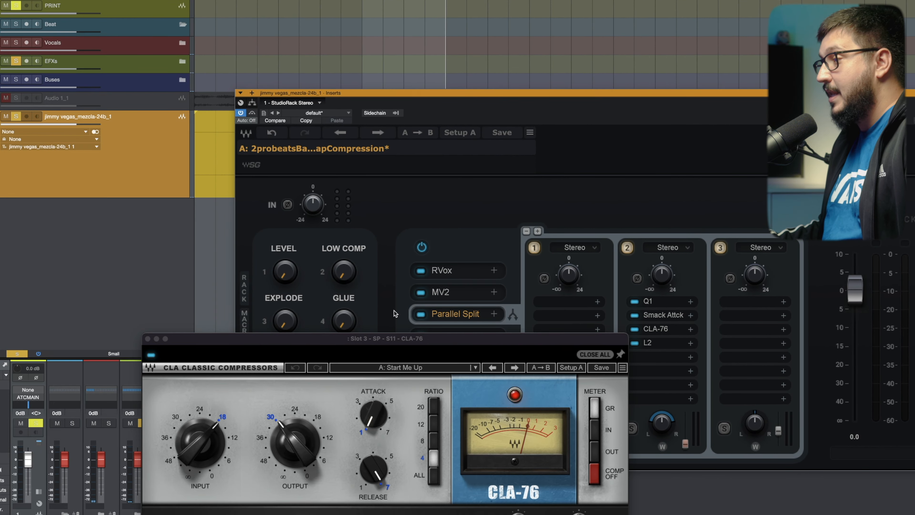
drag(371, 341, 244, 201)
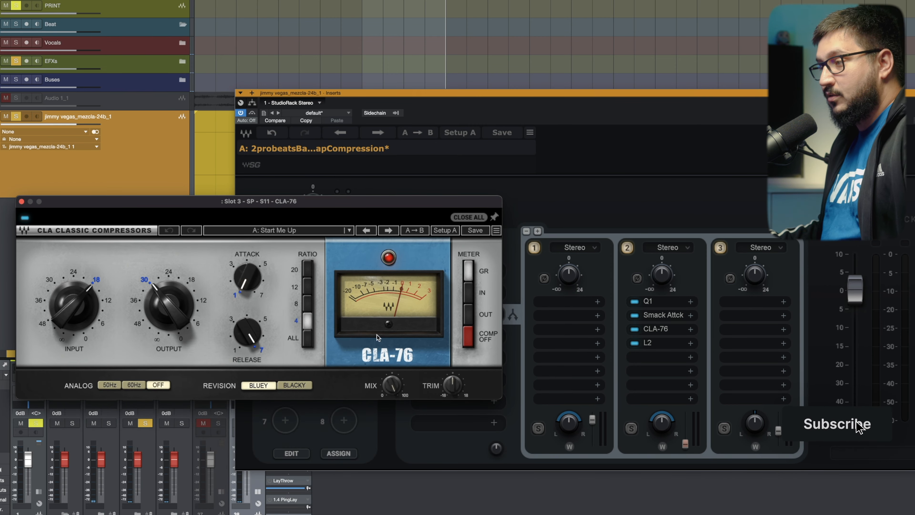
mouse_move(244, 337)
mouse_move(242, 273)
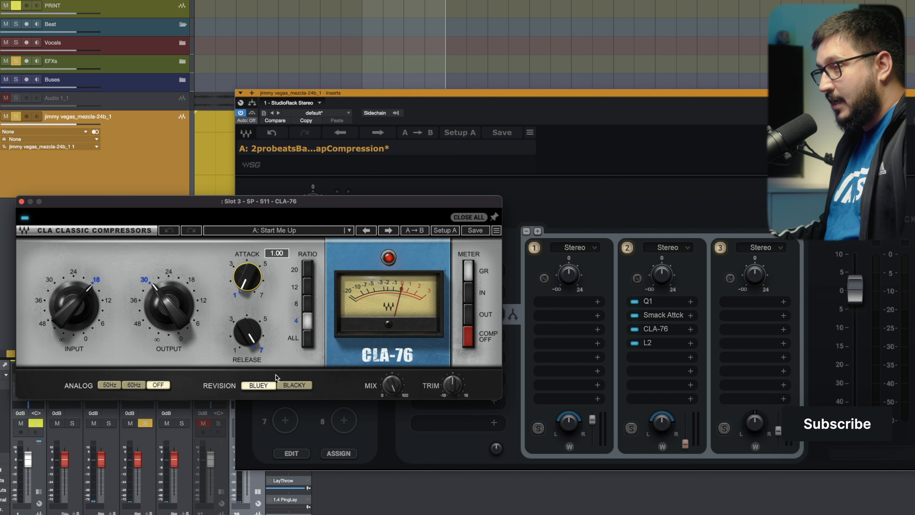
click(309, 320)
click(305, 284)
click(306, 273)
click(309, 337)
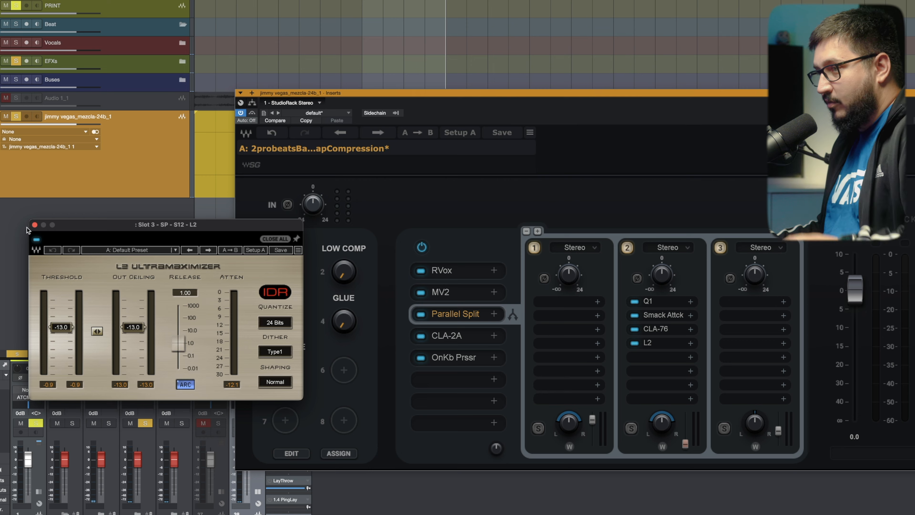
click(35, 224)
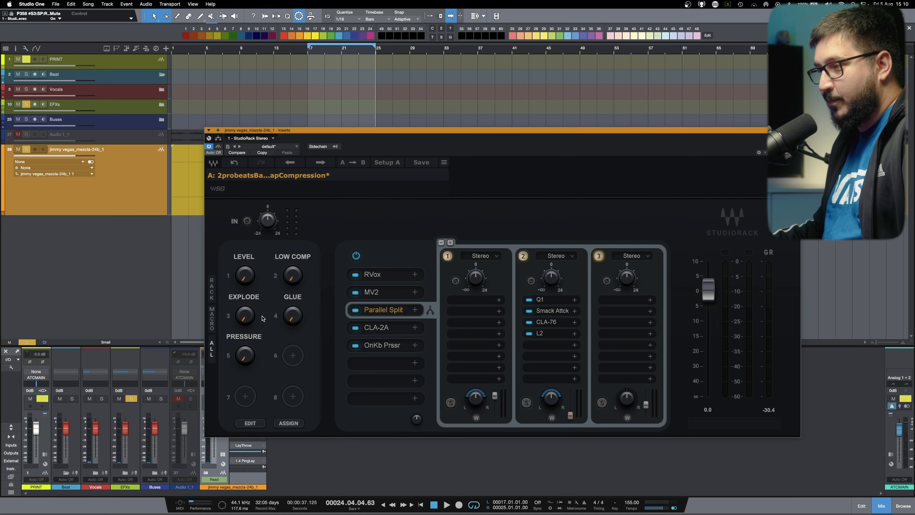
Raise the Explode macro during playback to blend in the second parallel path.
drag(248, 319, 248, 312)
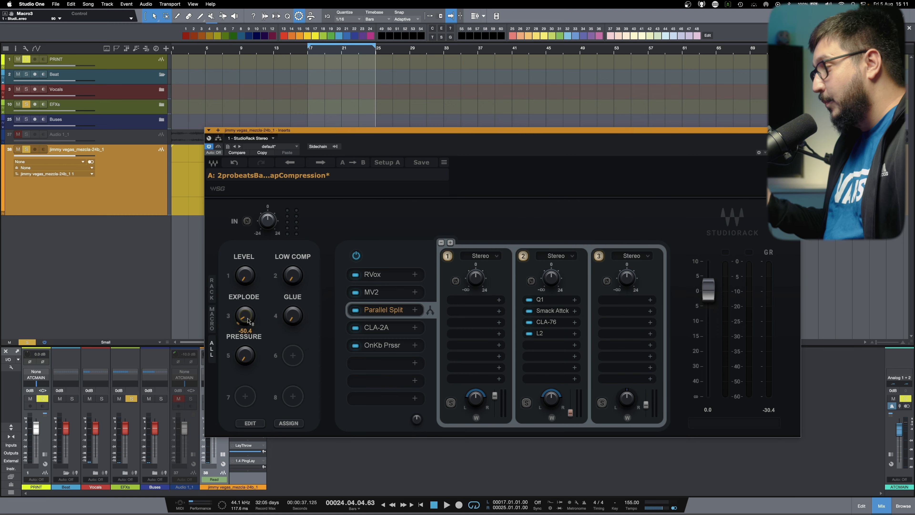
key(space)
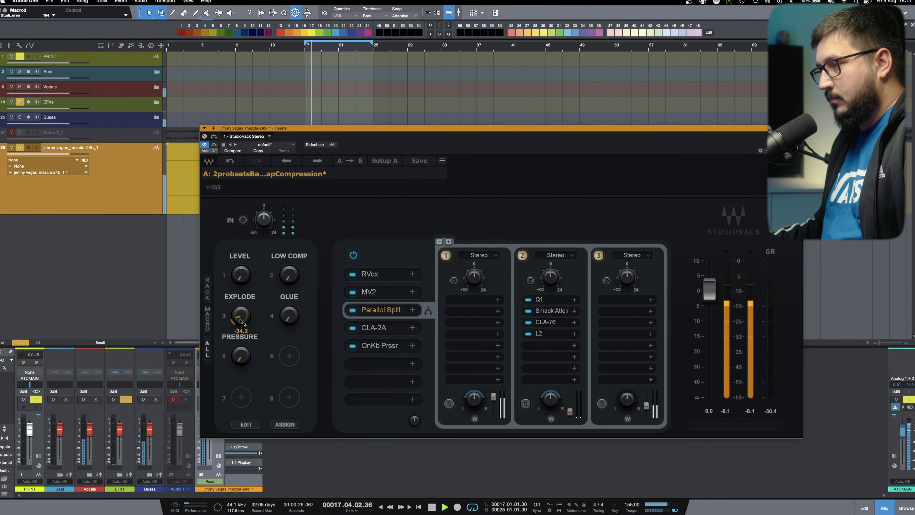
drag(248, 321, 226, 308)
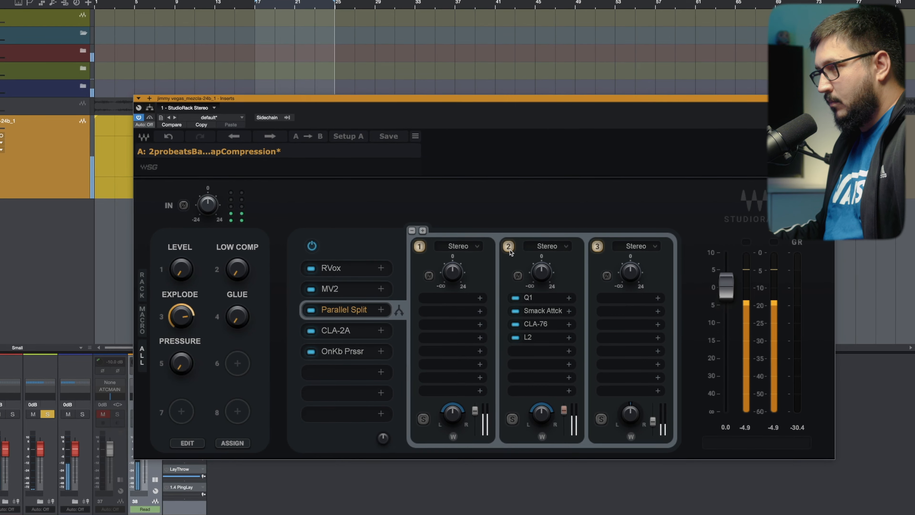
Compare the sound with the second parallel path off and on, and return the Explode macro to minimum.
click(516, 252)
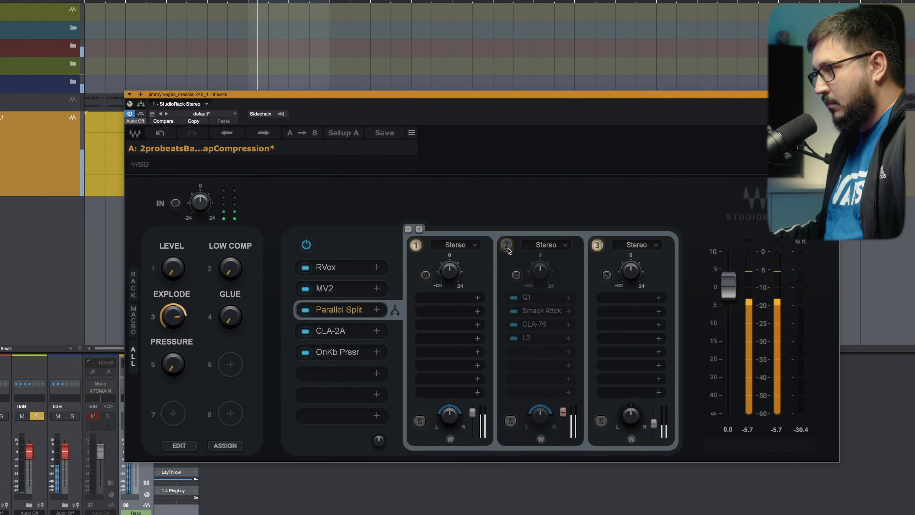
click(507, 246)
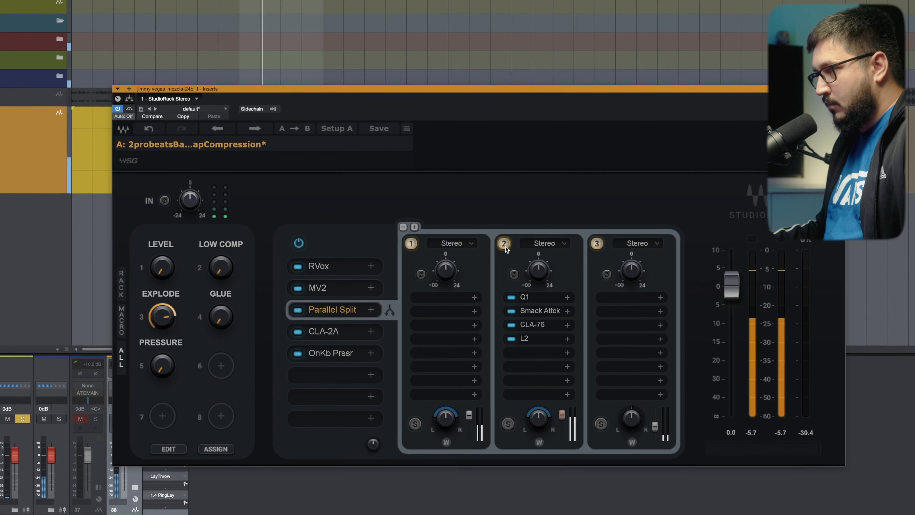
key(space)
drag(152, 309, 149, 319)
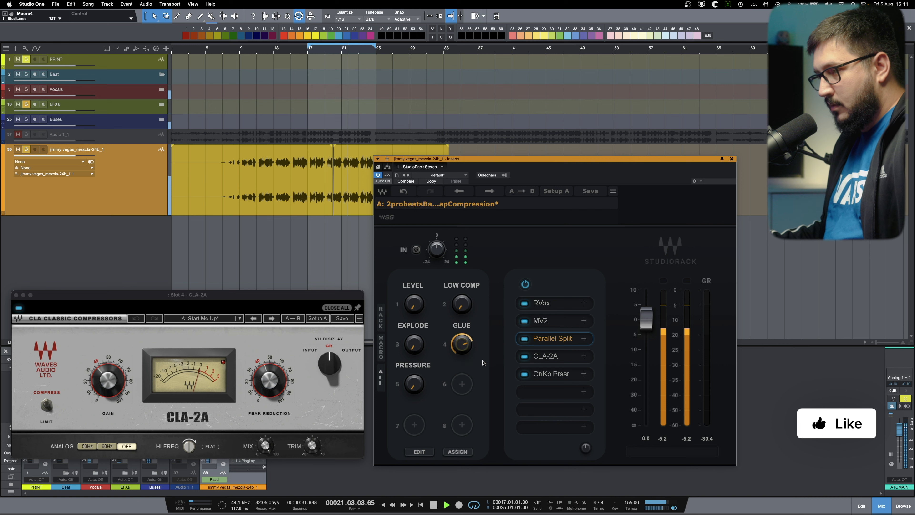
Turn the Glue macro fully up to audition the CLA-2A, and reset it to 0 with playback stopped.
drag(463, 346, 462, 326)
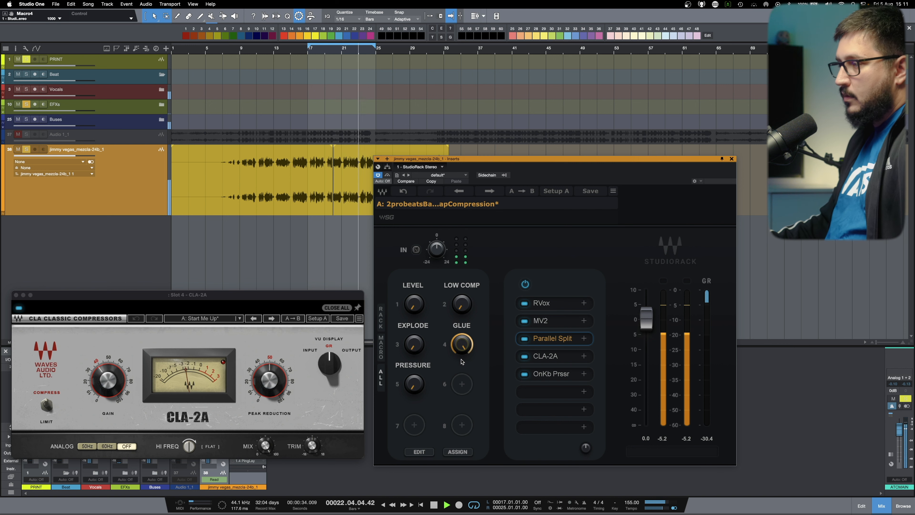
key(space)
alt+click(461, 348)
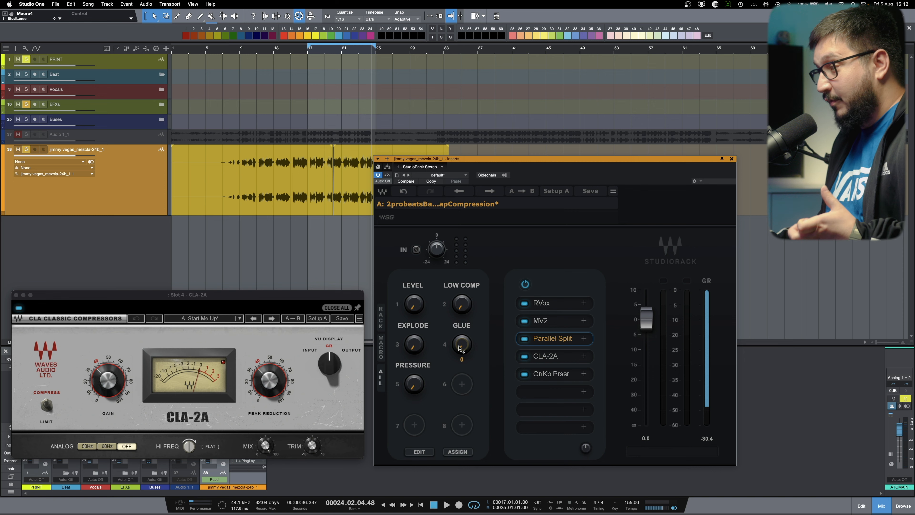
Audition the Pressure macro at high settings during playback, comparing OneKnob Pressure bypassed and enabled.
mouse_move(415, 381)
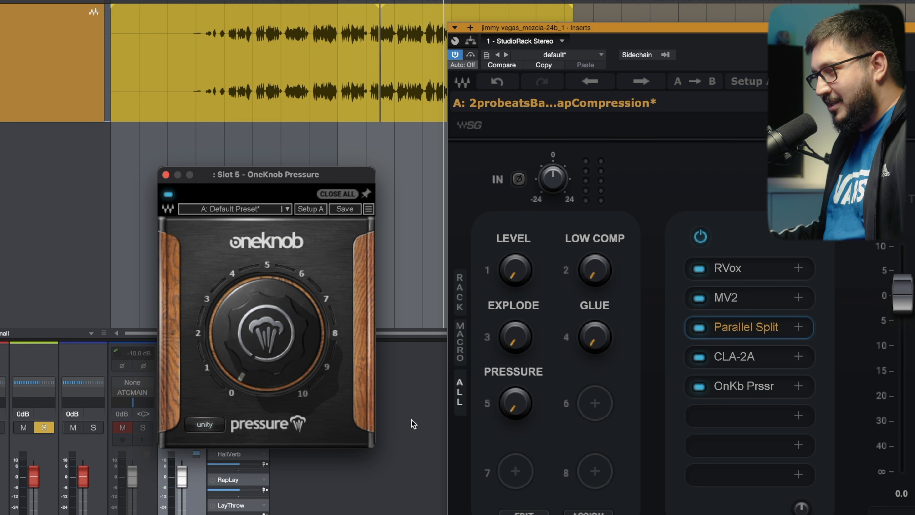
key(space)
drag(517, 414, 518, 360)
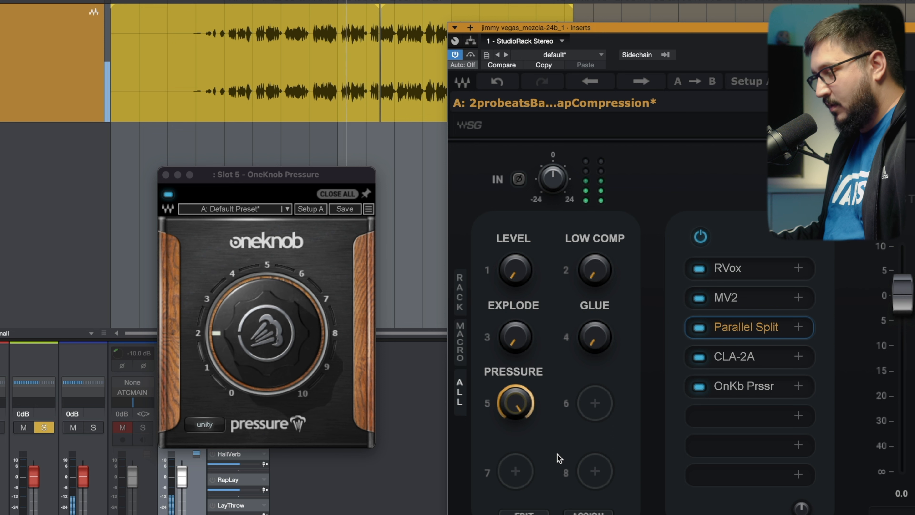
drag(517, 407, 517, 458)
drag(517, 411, 599, 83)
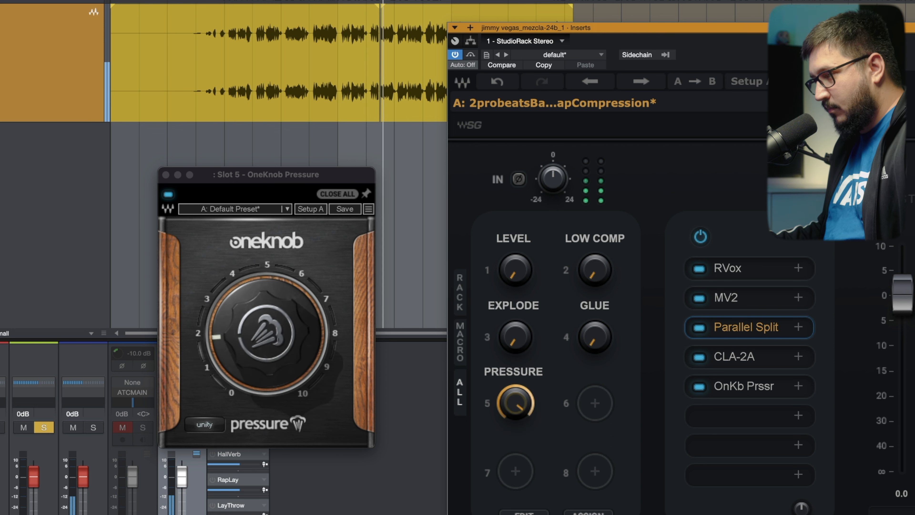
click(699, 386)
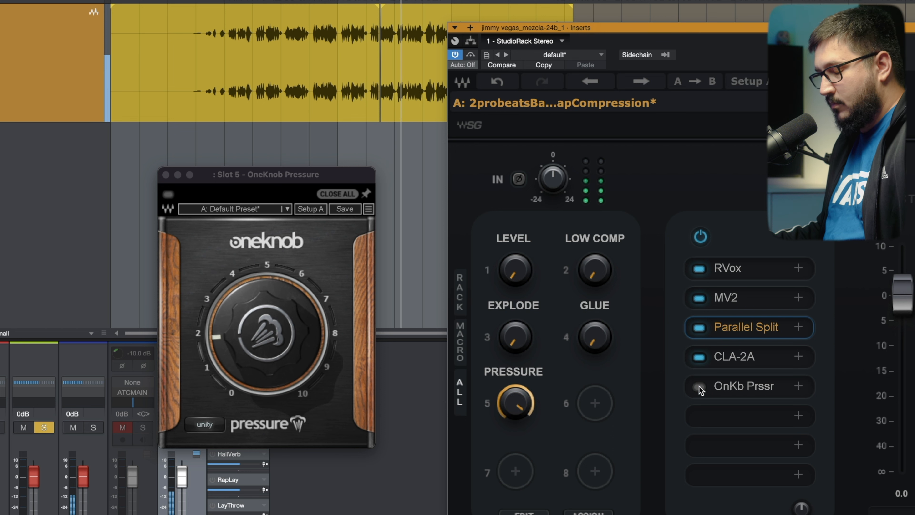
click(699, 386)
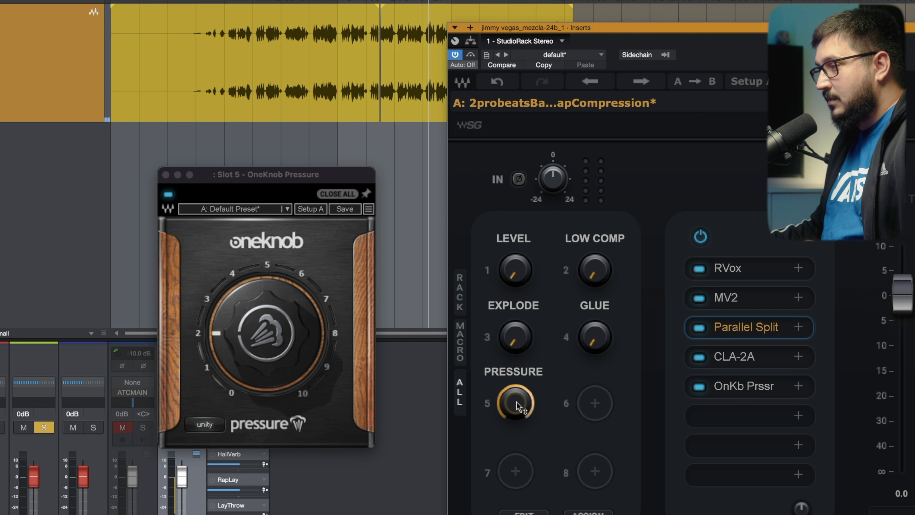
Lower the Pressure macro to minimum and turn the OneKnob Pressure knob to 7.3.
drag(517, 406, 505, 469)
drag(254, 391, 278, 362)
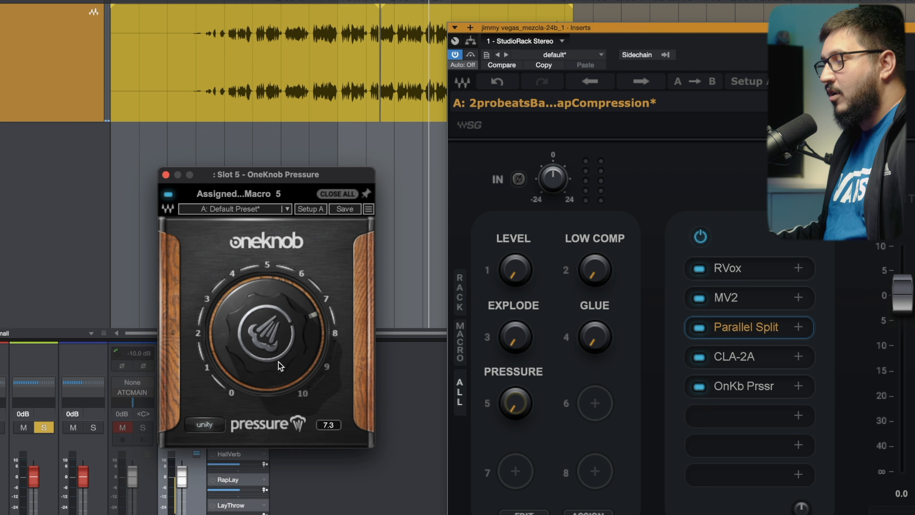
Play the vocal from an earlier point in the clip, turn the OneKnob Pressure knob up to 10.0, and stop playback.
click(336, 1)
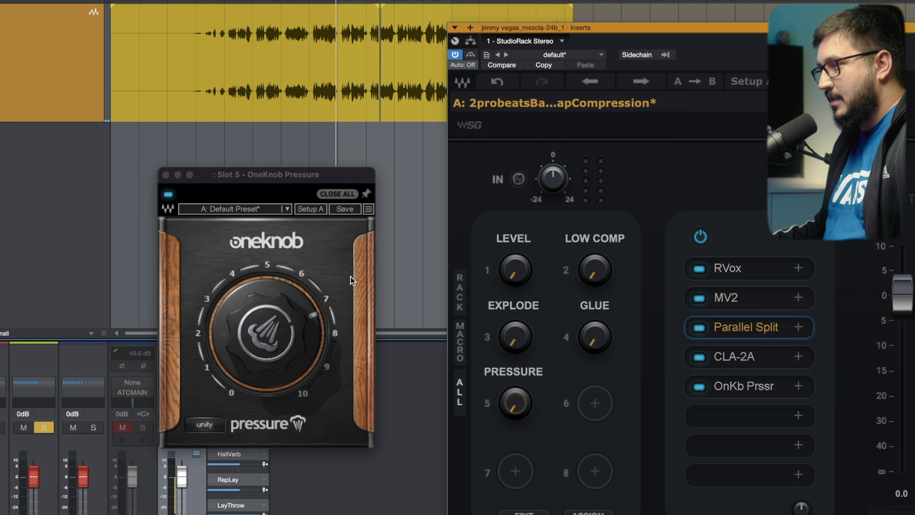
key(space)
drag(270, 359, 270, 325)
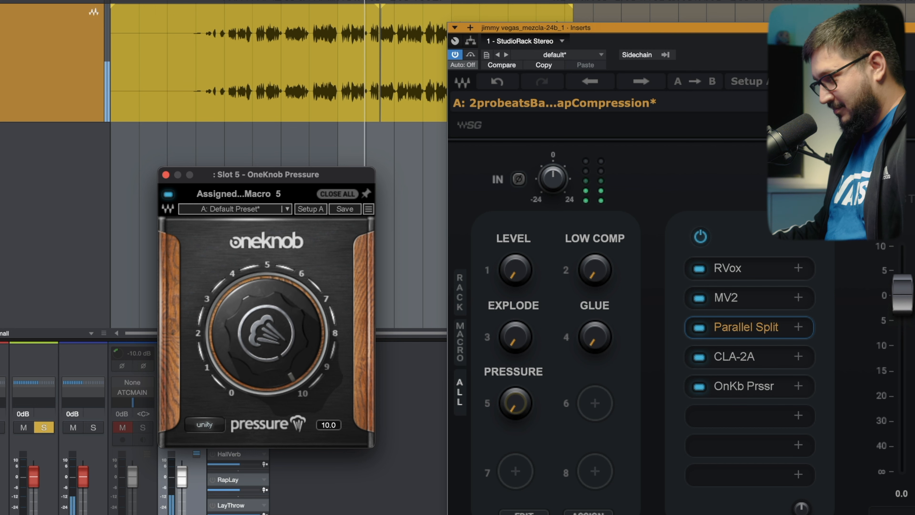
key(space)
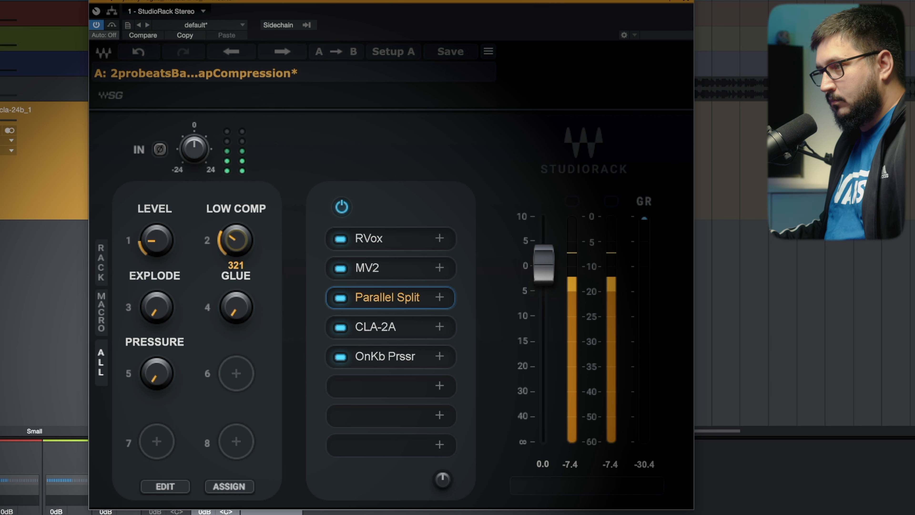
During playback, set the Low Comp macro to about 321, Explode to about halfway, Glue to 605 and Pressure to about halfway.
drag(236, 241, 236, 242)
mouse_move(153, 313)
mouse_down()
mouse_move(153, 291)
mouse_move(160, 317)
mouse_up()
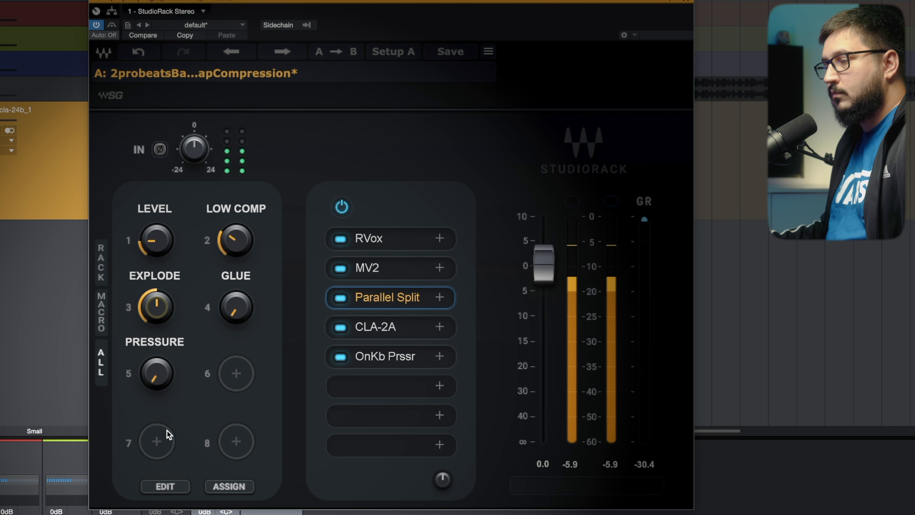
drag(236, 310, 236, 280)
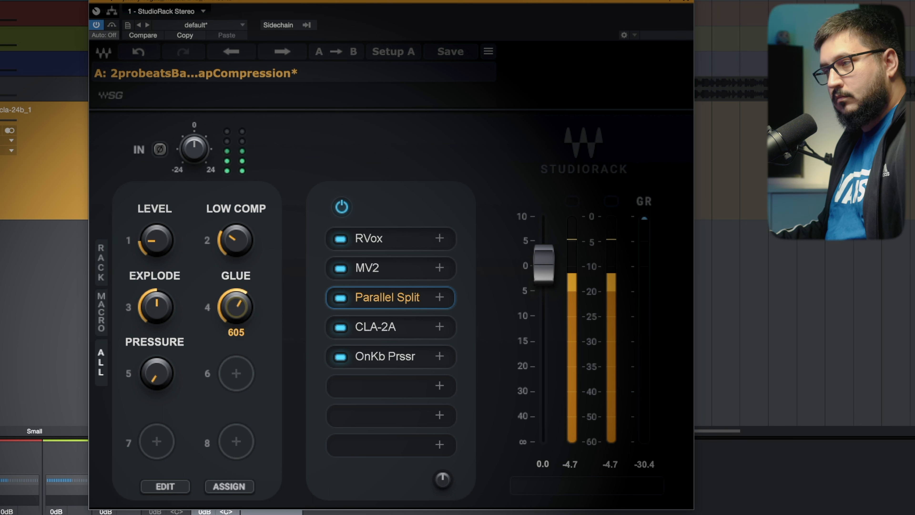
mouse_move(149, 387)
mouse_down()
mouse_move(149, 374)
mouse_move(156, 402)
mouse_up()
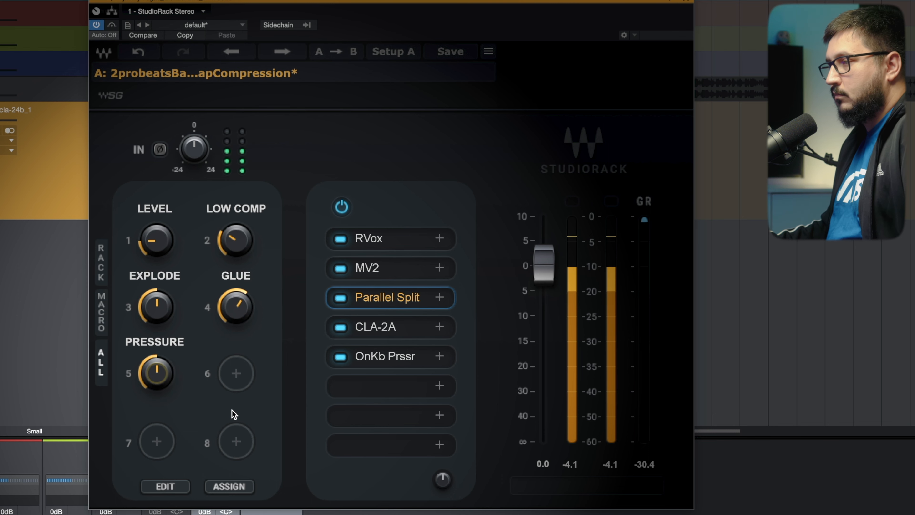
Compare the vocal with StudioRack bypassed and enabled, lowering its output fader to -7.0 for a level-matched comparison.
click(97, 25)
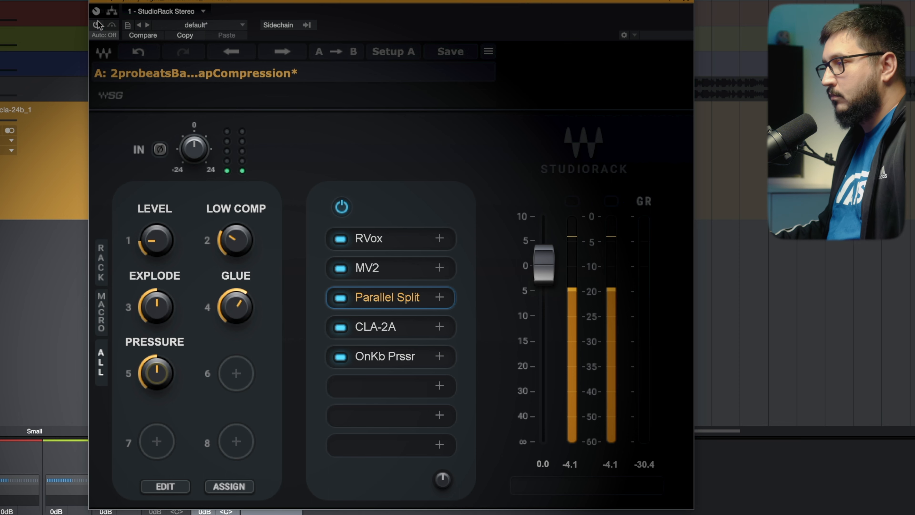
click(98, 25)
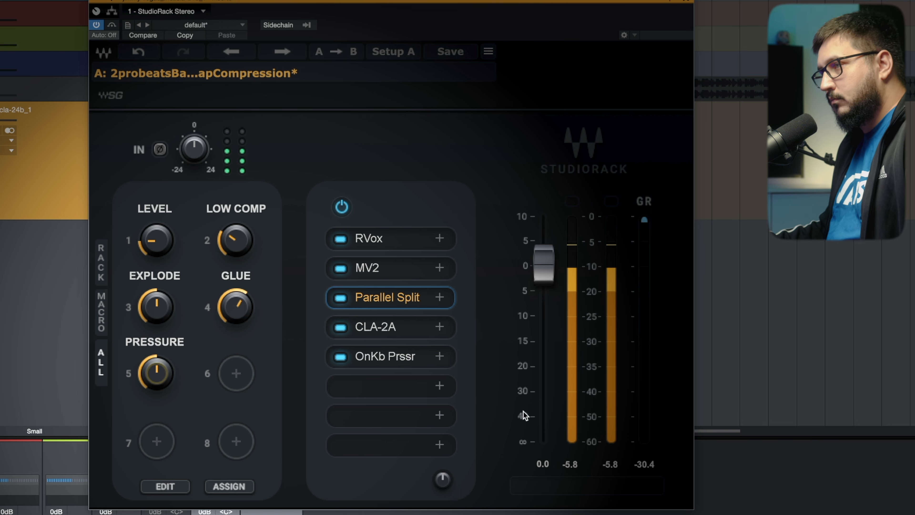
drag(544, 262, 544, 298)
click(97, 25)
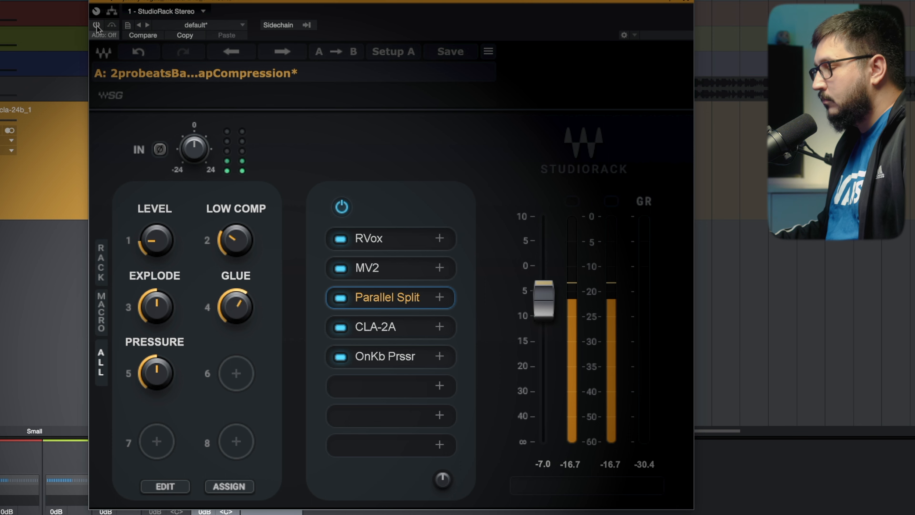
click(96, 25)
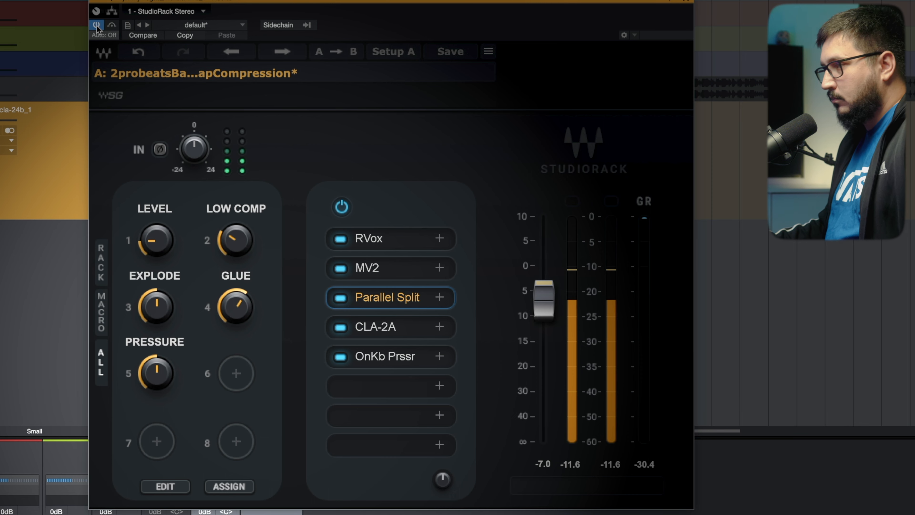
Adjust the Level macro to 220, stop playback, and reset the Level, Explode and Low Comp macros to 0.
drag(156, 240, 156, 234)
key(space)
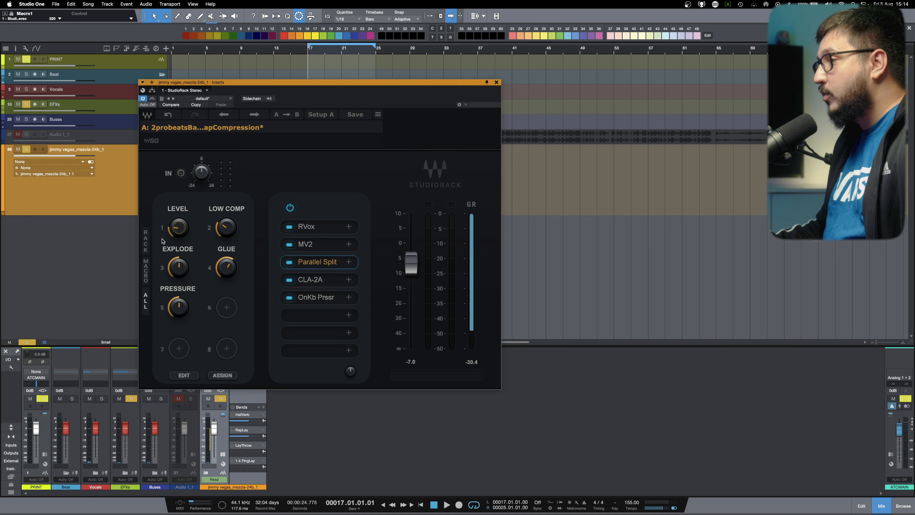
alt+click(185, 230)
alt+click(183, 267)
alt+click(223, 231)
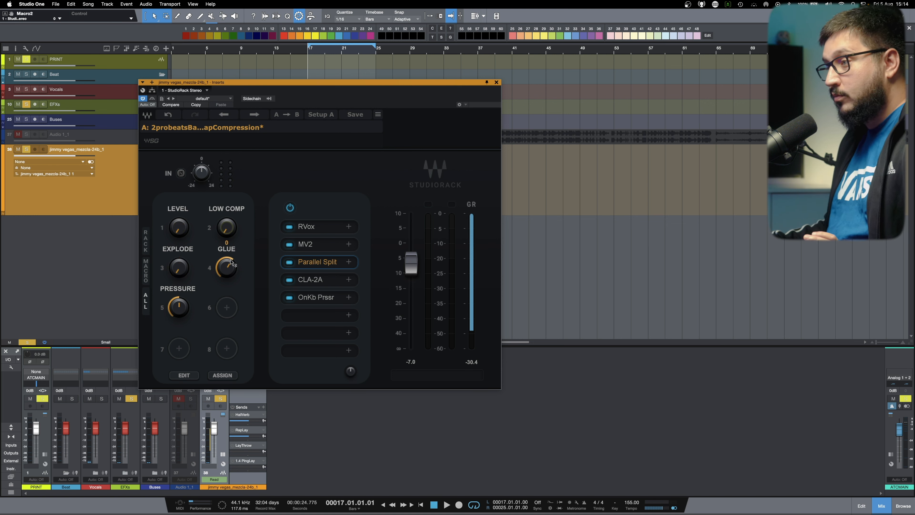
Raise the StudioRack output fader slightly to -6.5.
mouse_move(231, 262)
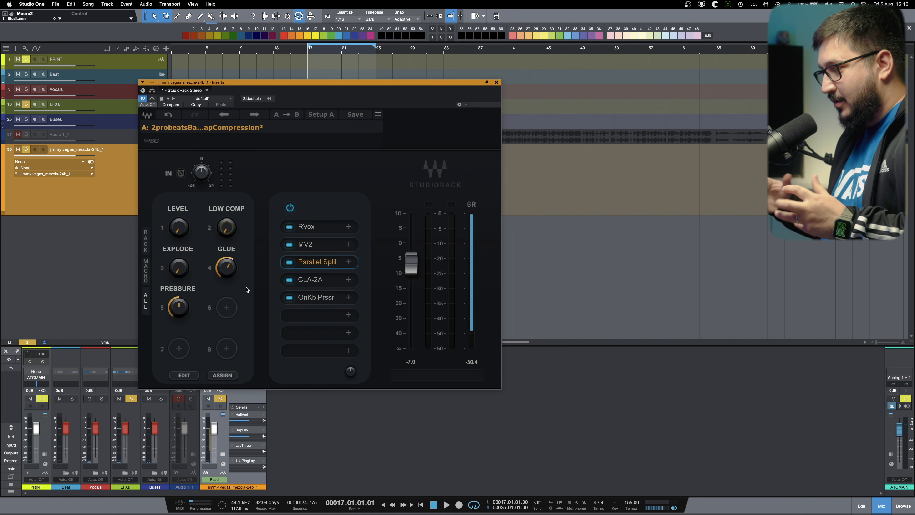
mouse_move(180, 233)
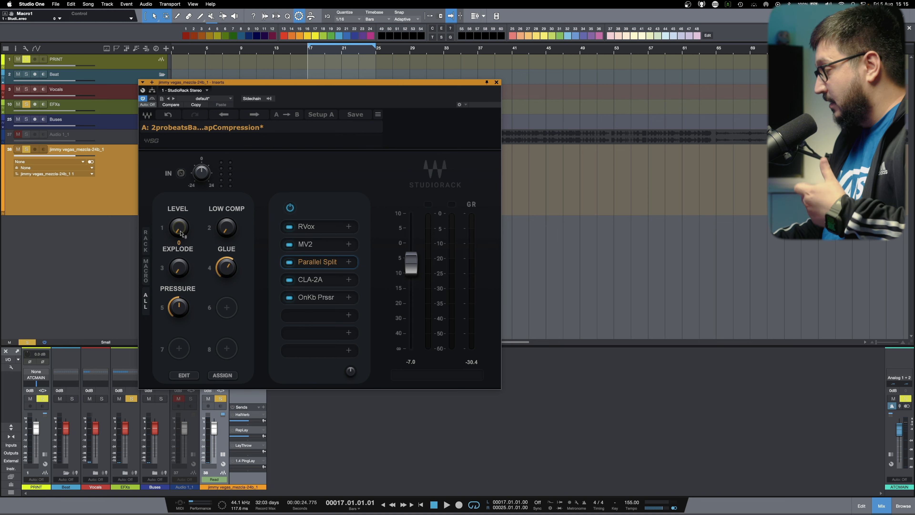
mouse_move(204, 175)
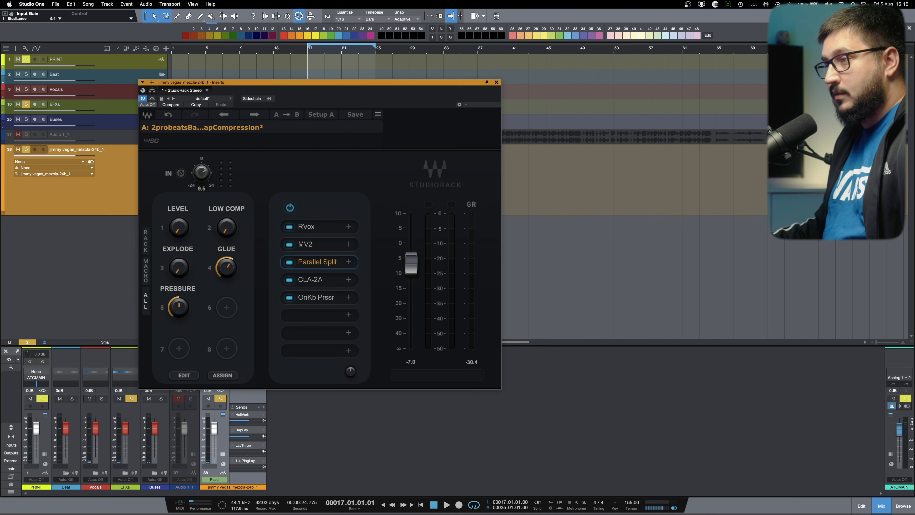
drag(411, 263, 411, 260)
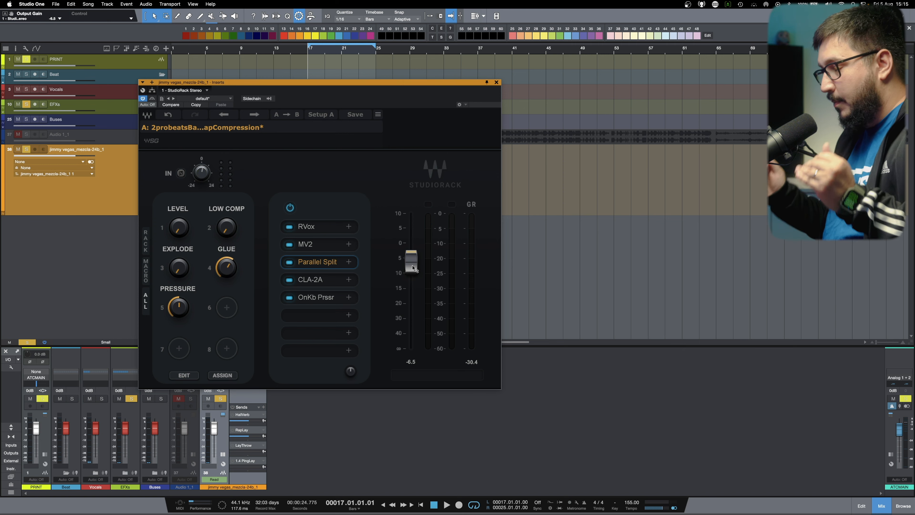